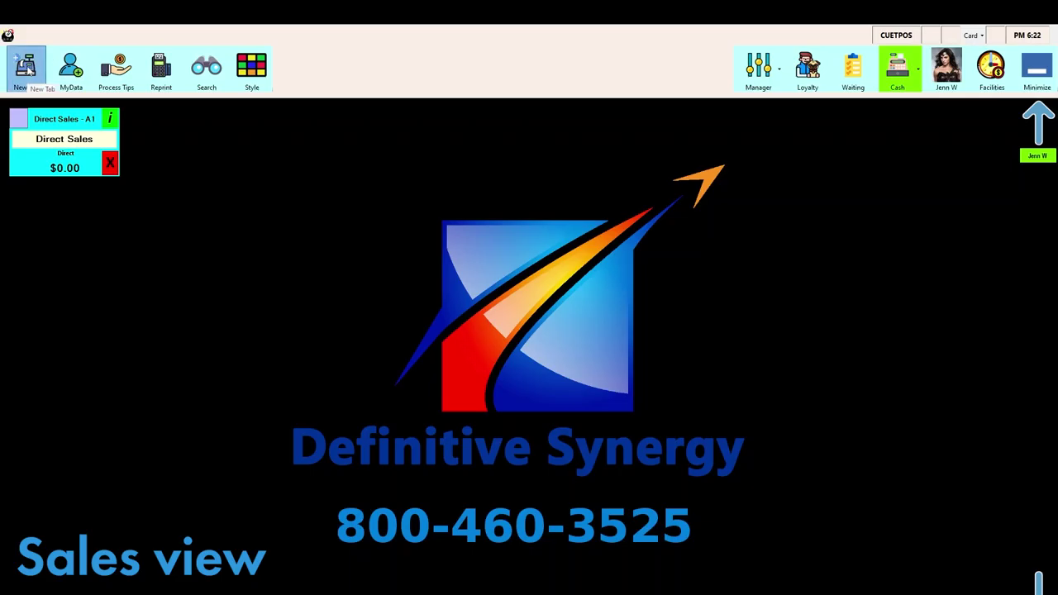
# Step: Start a new tab with two CH QUESA-DILLA and Dry Beef Teriyaki Skewers, then add it to the tab
pyautogui.click(26, 68)
pyautogui.click(93, 80)
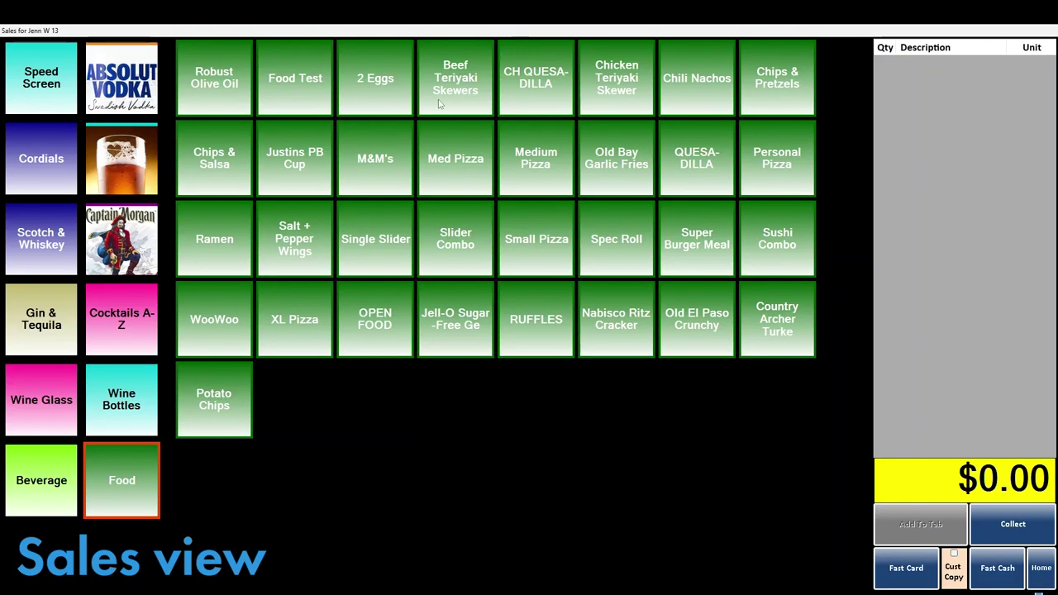
pyautogui.click(536, 83)
pyautogui.click(536, 84)
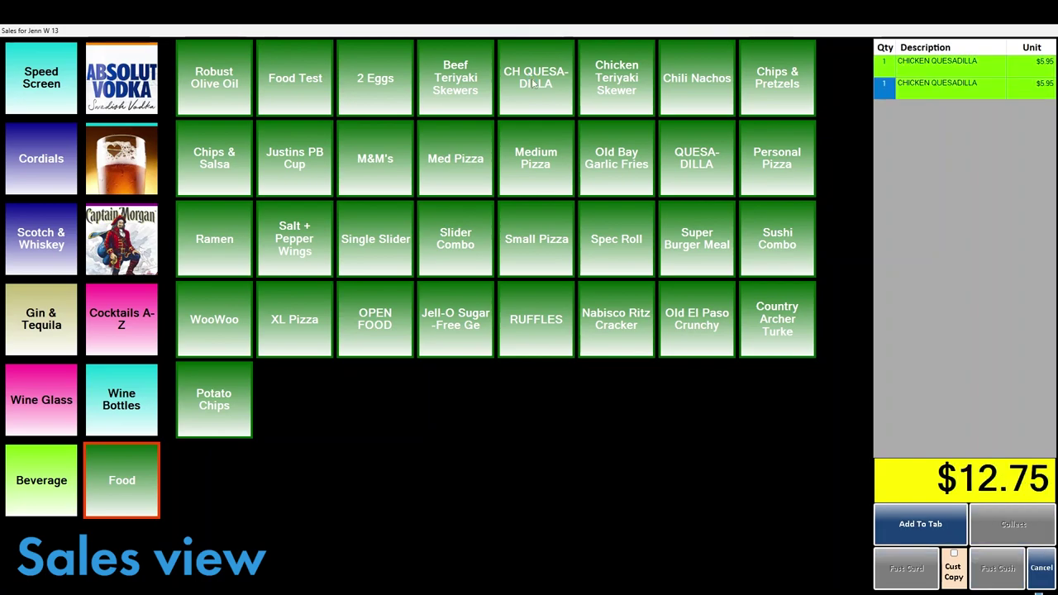
pyautogui.click(453, 92)
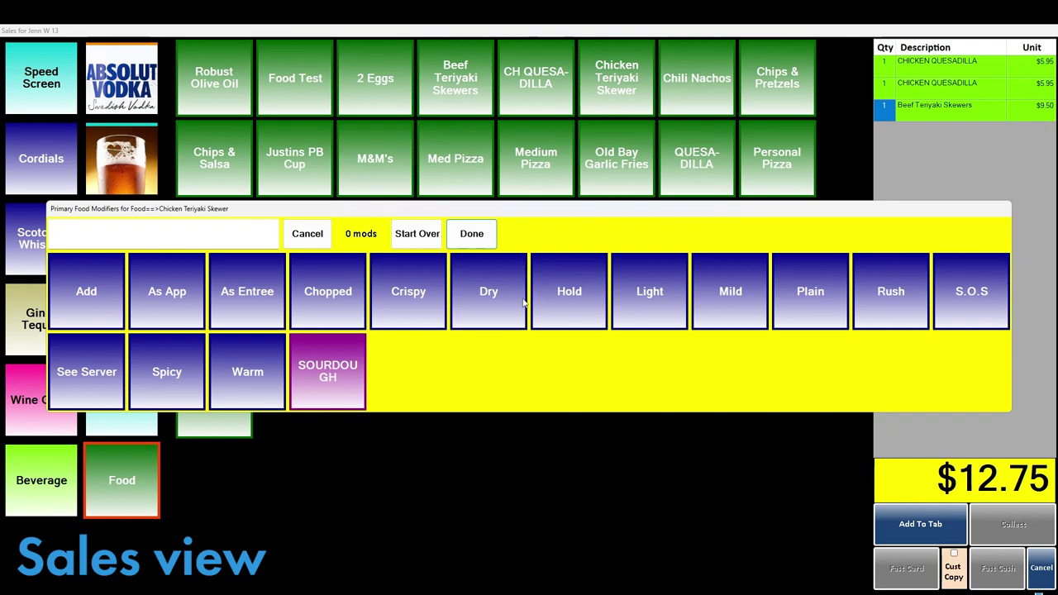
pyautogui.click(504, 295)
pyautogui.click(471, 233)
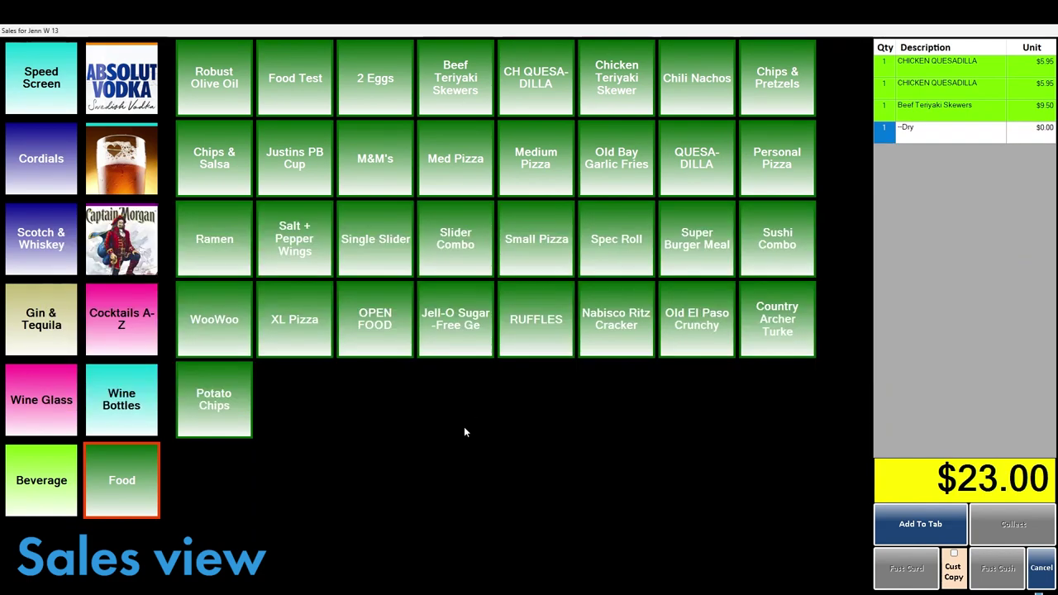
pyautogui.click(930, 529)
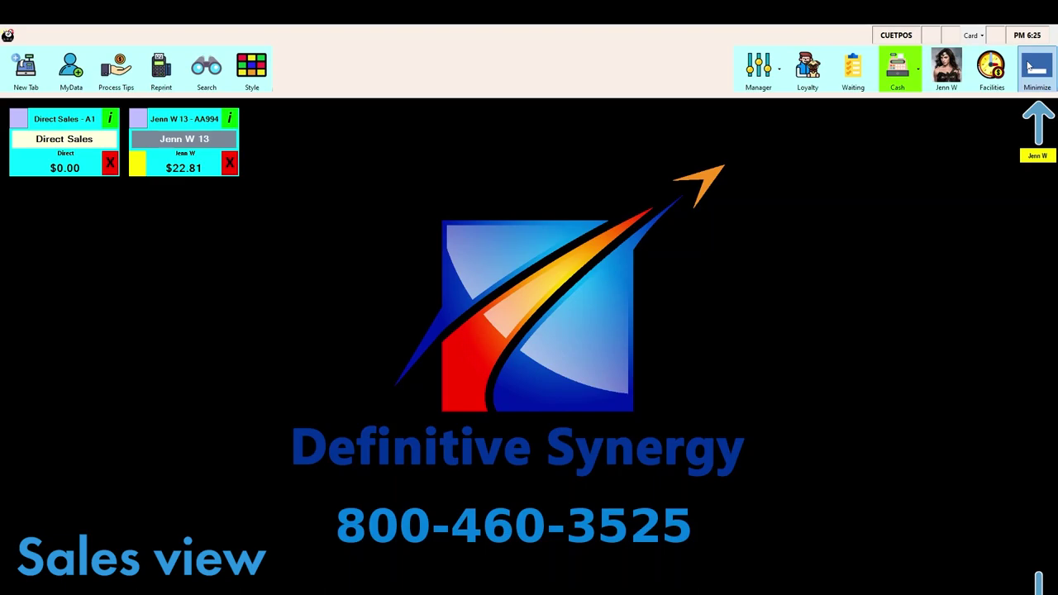
# Step: On the OMS screen, set ticket AA994's time to 01 minute
pyautogui.click(1036, 66)
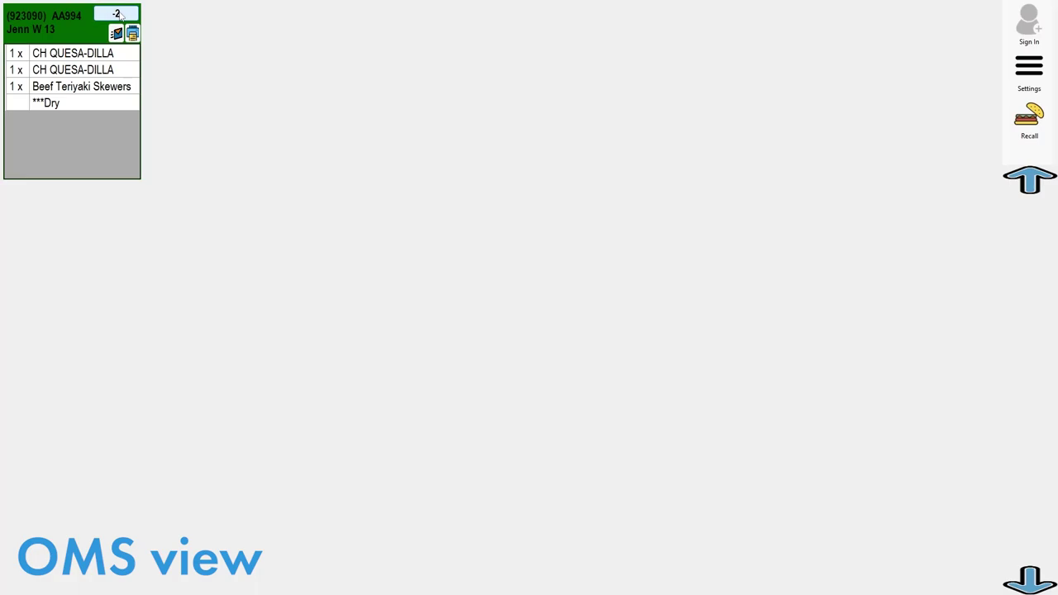
pyautogui.click(120, 16)
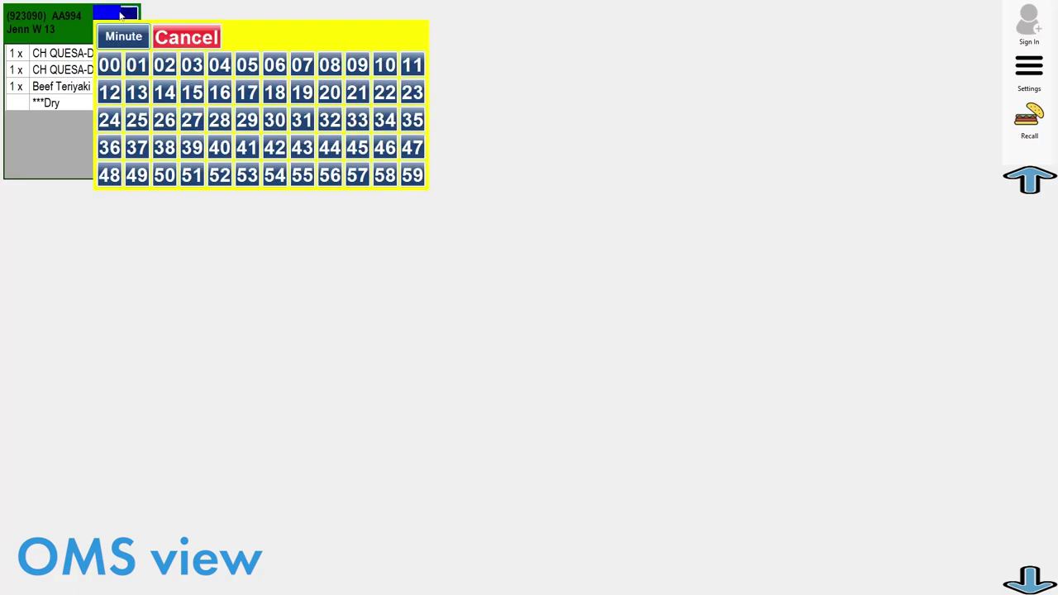
pyautogui.click(136, 66)
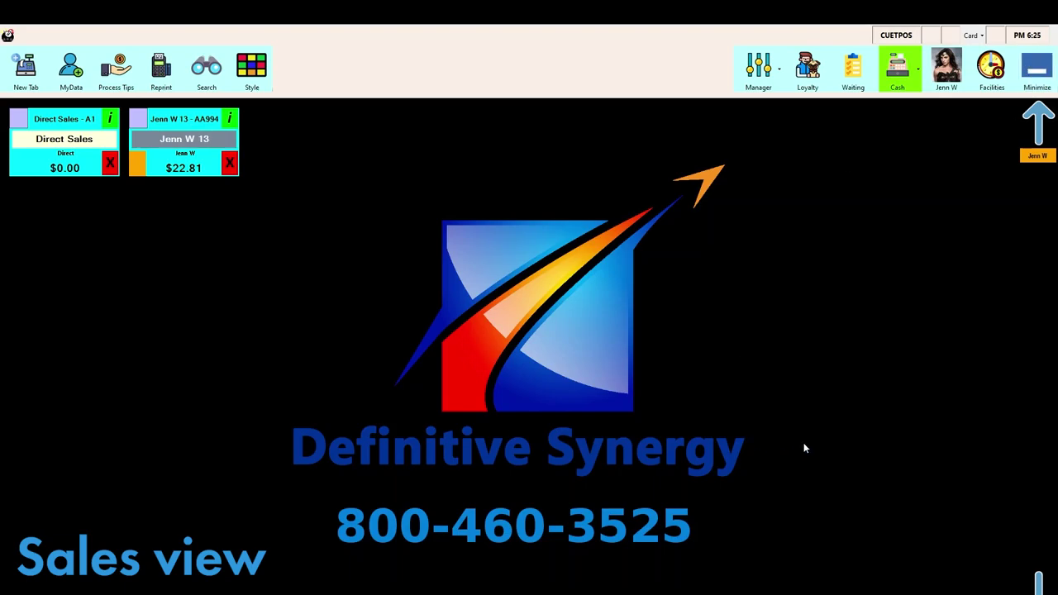
# Step: View the server's Order Status list, close it, and open tab AA994's details
pyautogui.click(1038, 156)
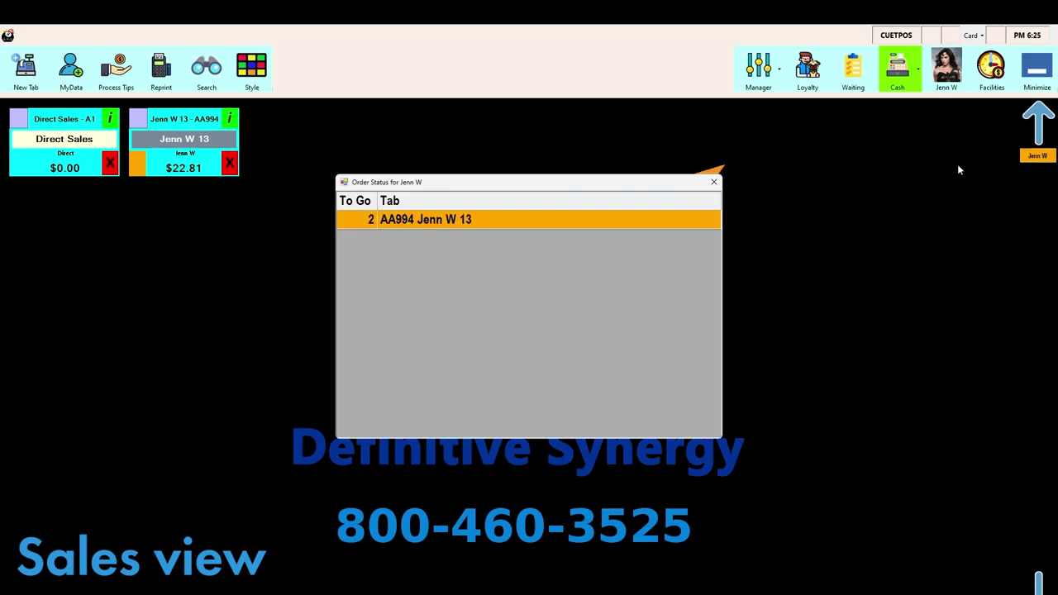
pyautogui.click(714, 182)
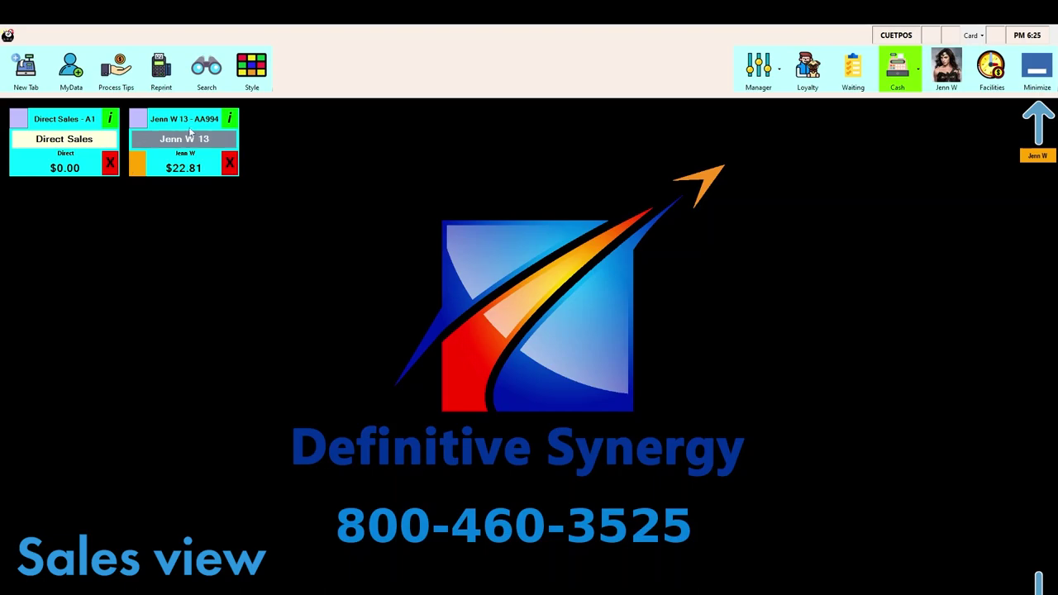
pyautogui.click(229, 119)
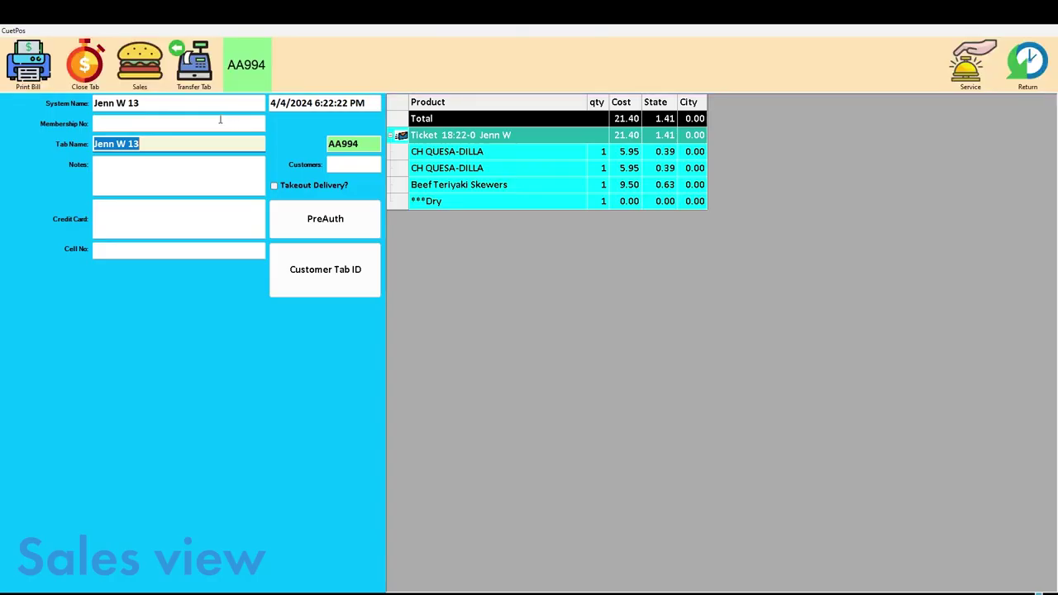
# Step: Start a service note on the Beef Teriyaki Skewers line of ticket AA994
pyautogui.click(433, 137)
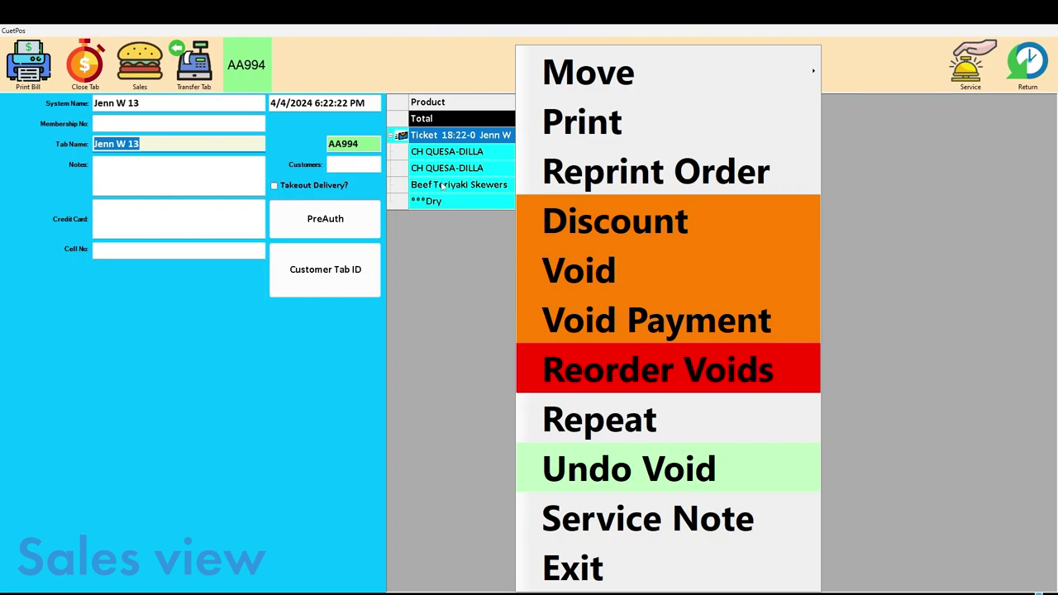
pyautogui.click(443, 186)
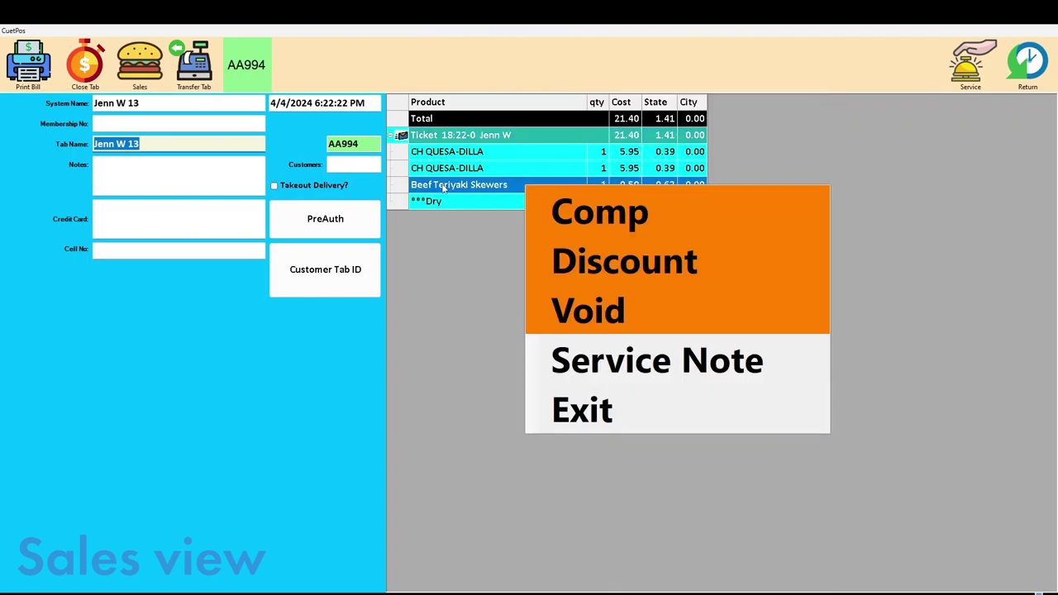
pyautogui.click(592, 364)
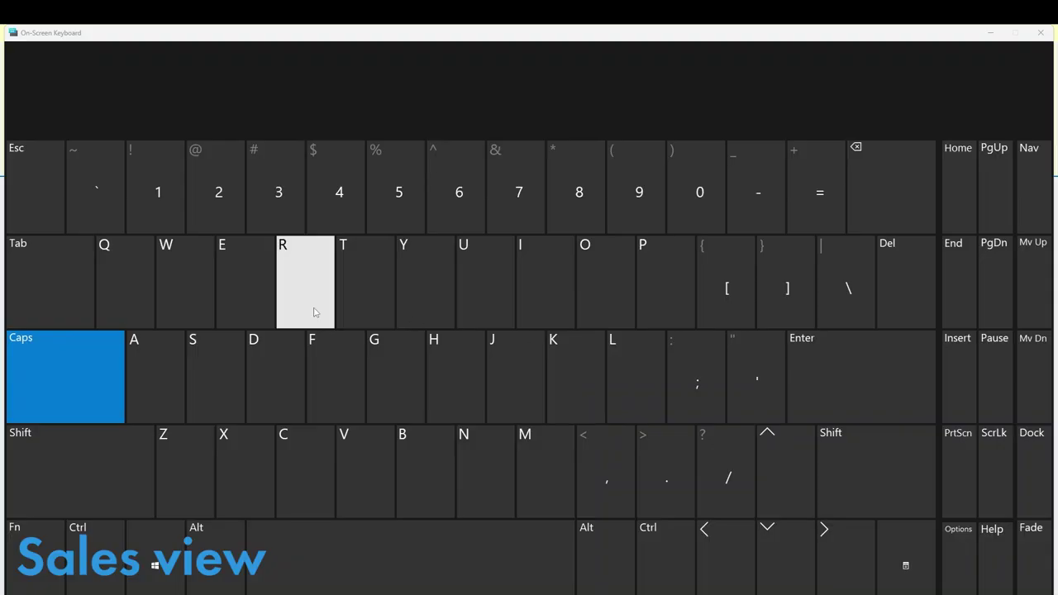
# Step: Enter SHRIMP ALLERGY as the note and send it to the kitchen
pyautogui.click(240, 389)
pyautogui.click(447, 383)
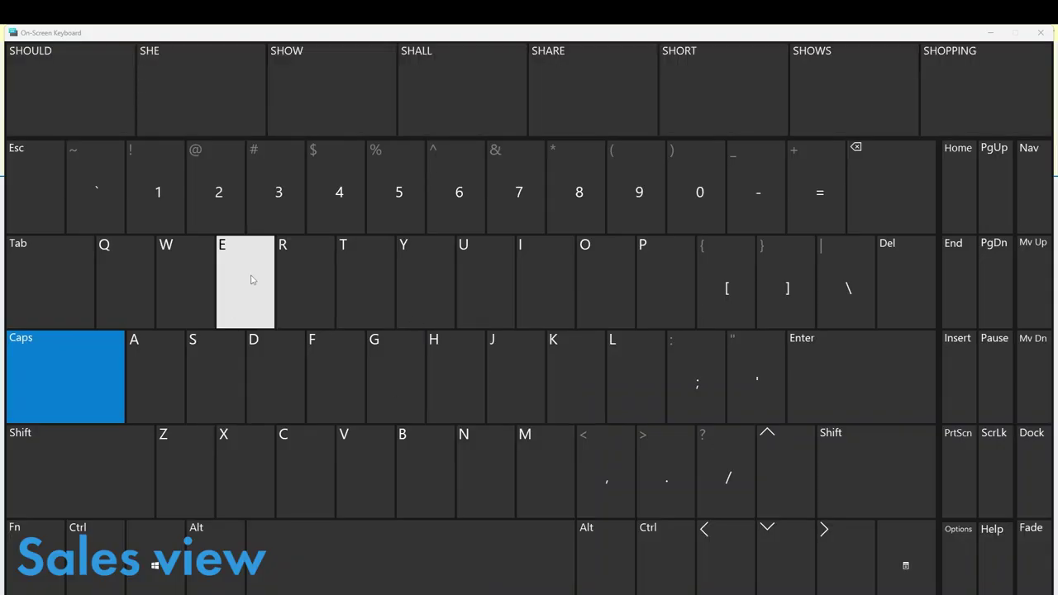
pyautogui.click(300, 278)
pyautogui.click(527, 288)
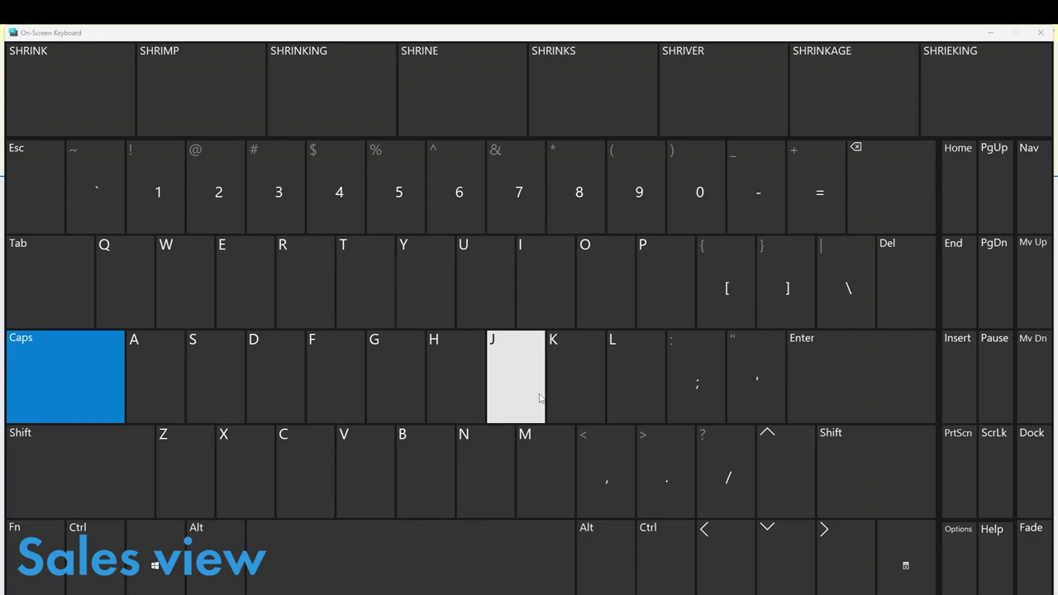
pyautogui.click(546, 451)
pyautogui.click(643, 290)
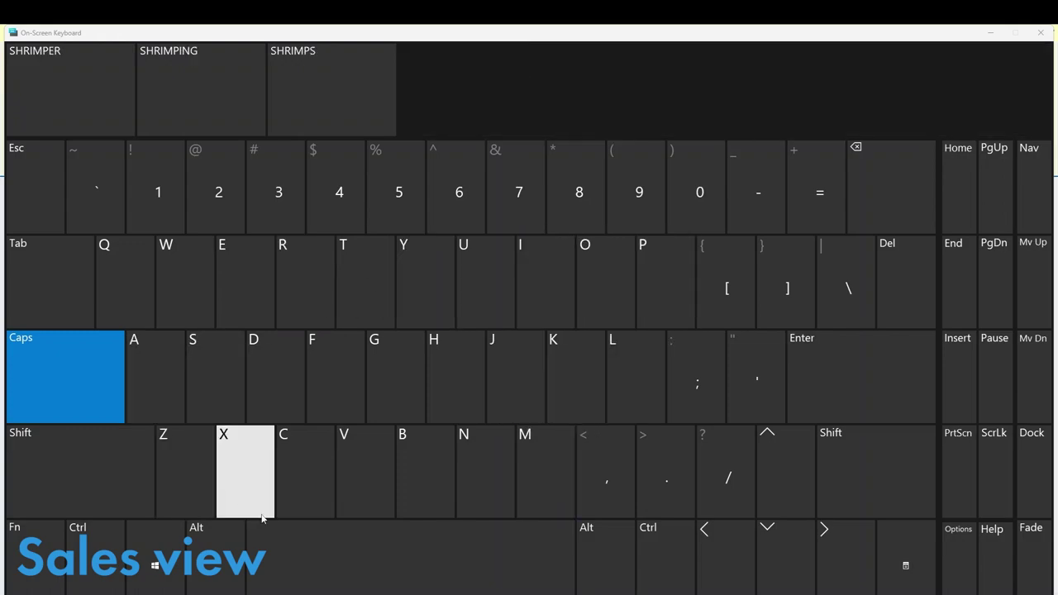
pyautogui.click(267, 541)
pyautogui.click(171, 412)
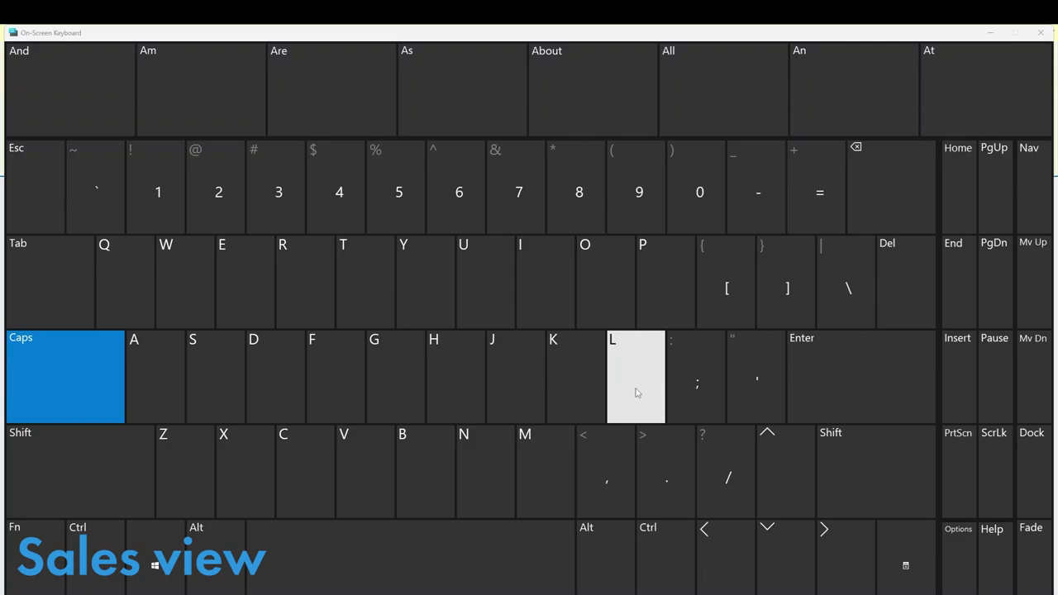
pyautogui.doubleClick(637, 395)
pyautogui.click(230, 294)
pyautogui.click(288, 276)
pyautogui.click(378, 353)
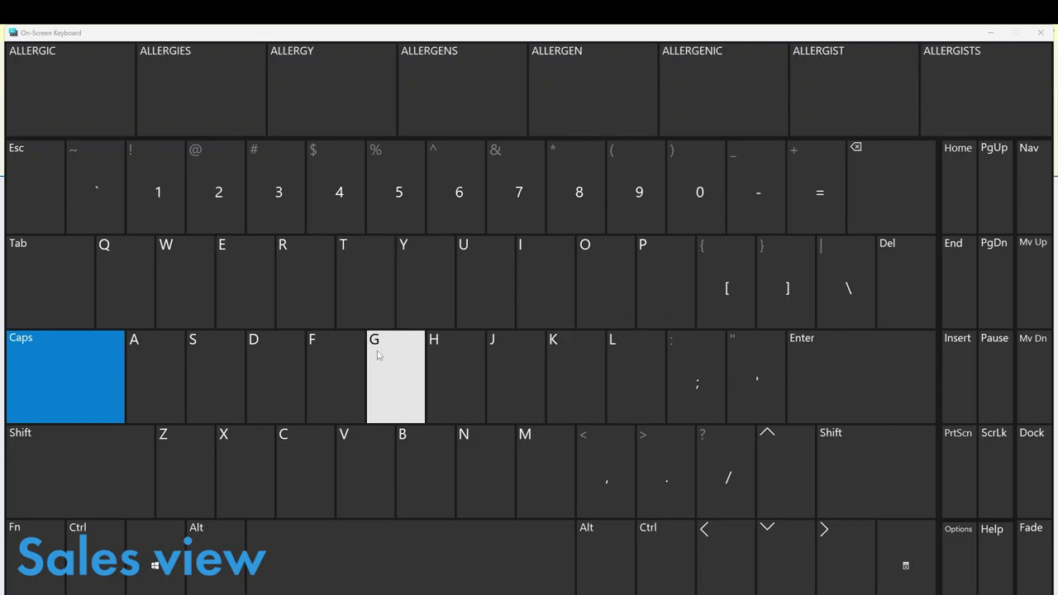
pyautogui.click(407, 303)
pyautogui.click(868, 384)
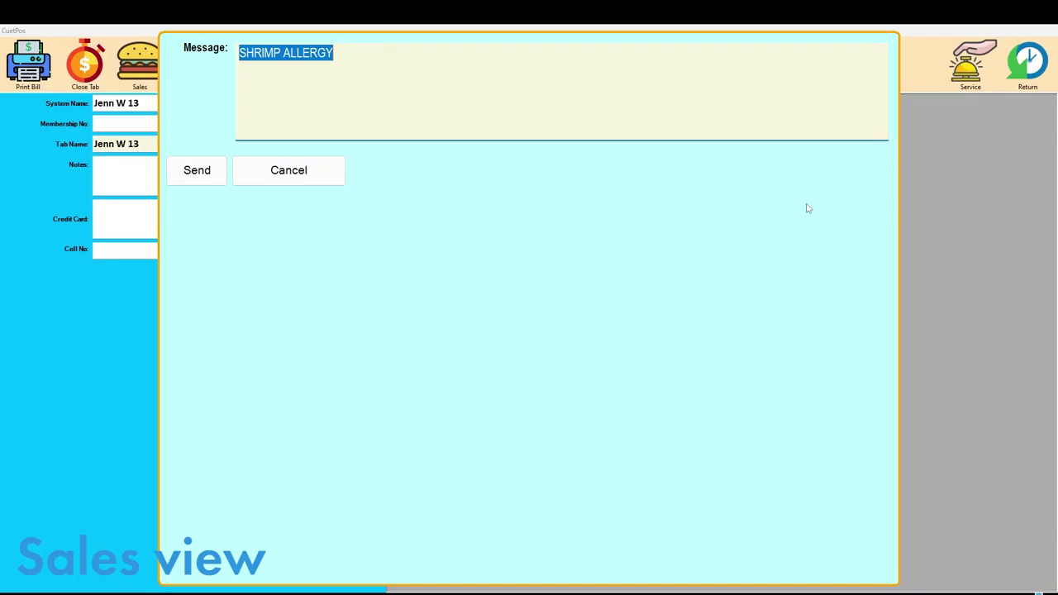
pyautogui.click(198, 173)
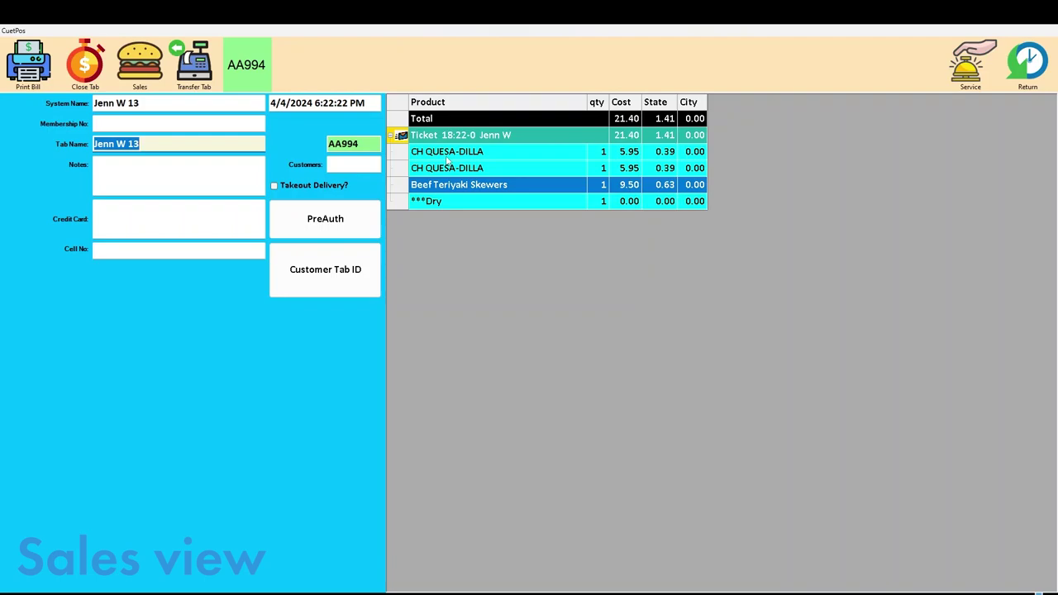
# Step: Void the first CH QUESA-DILLA, returning it to stock with reason Wrong Item
pyautogui.click(447, 159)
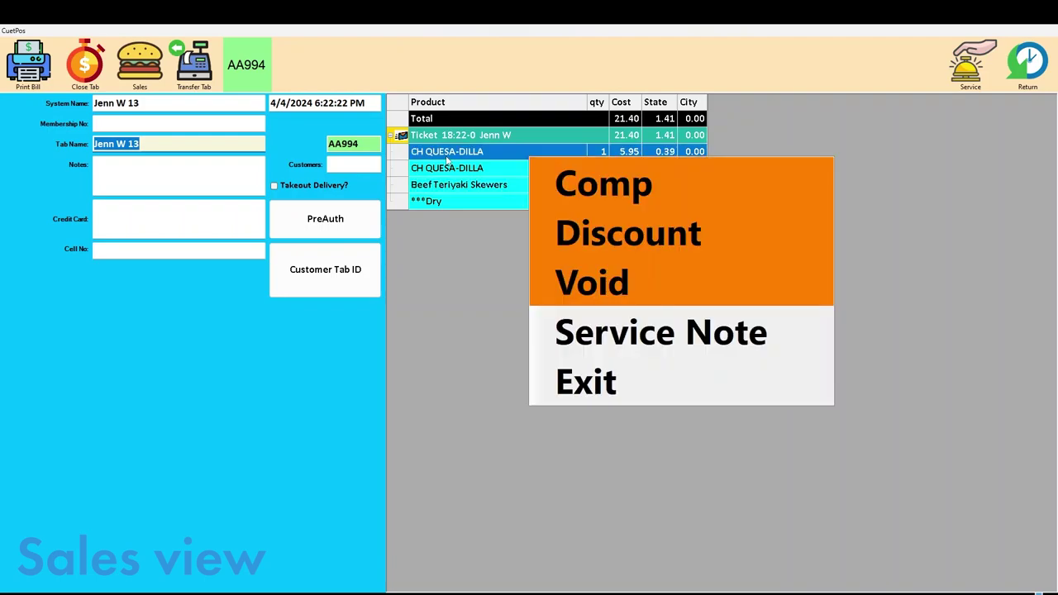
pyautogui.click(570, 286)
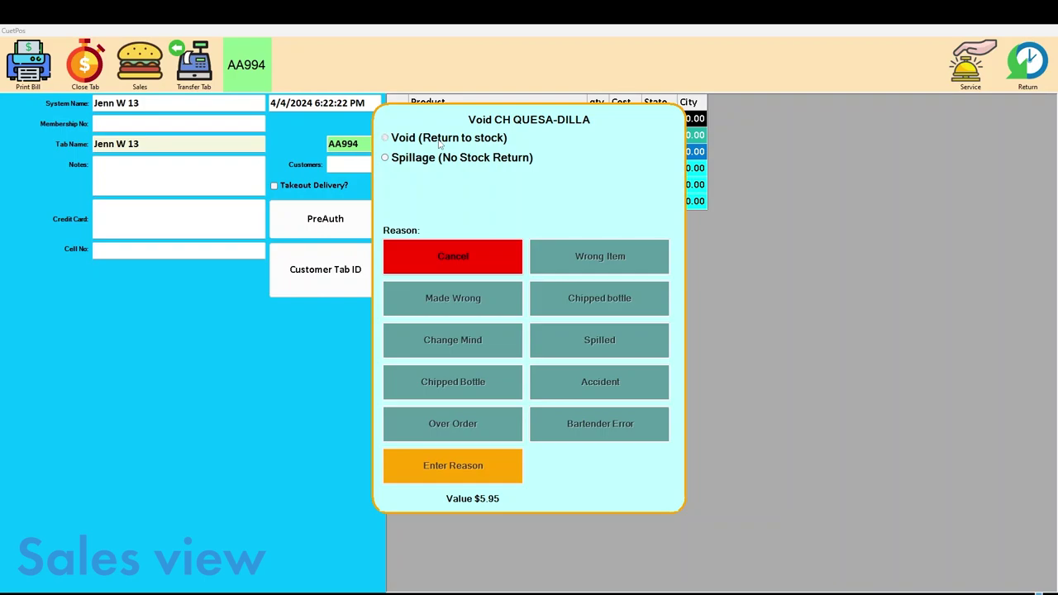
pyautogui.click(440, 142)
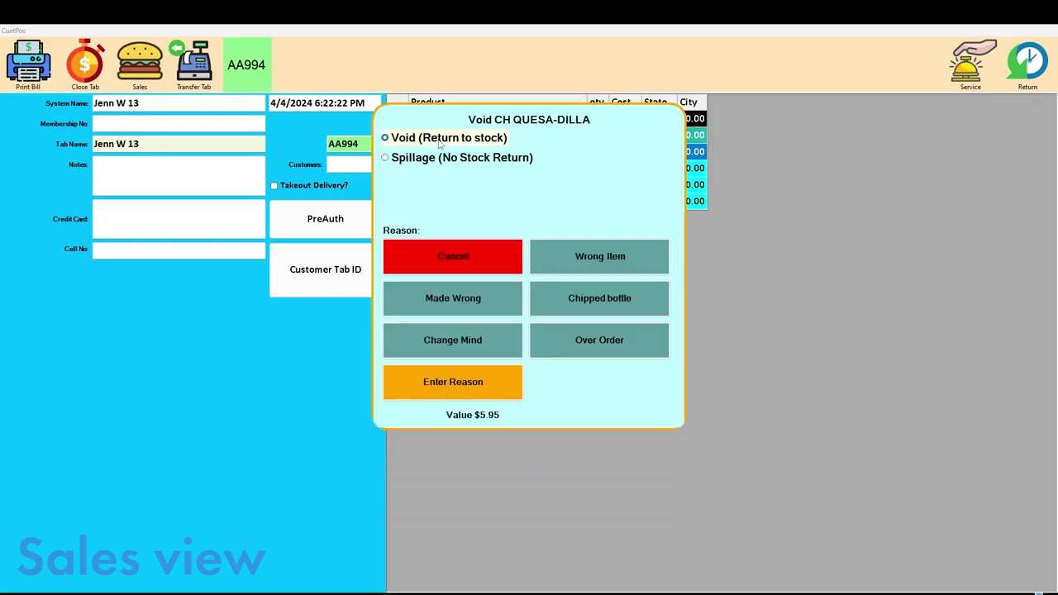
pyautogui.click(561, 262)
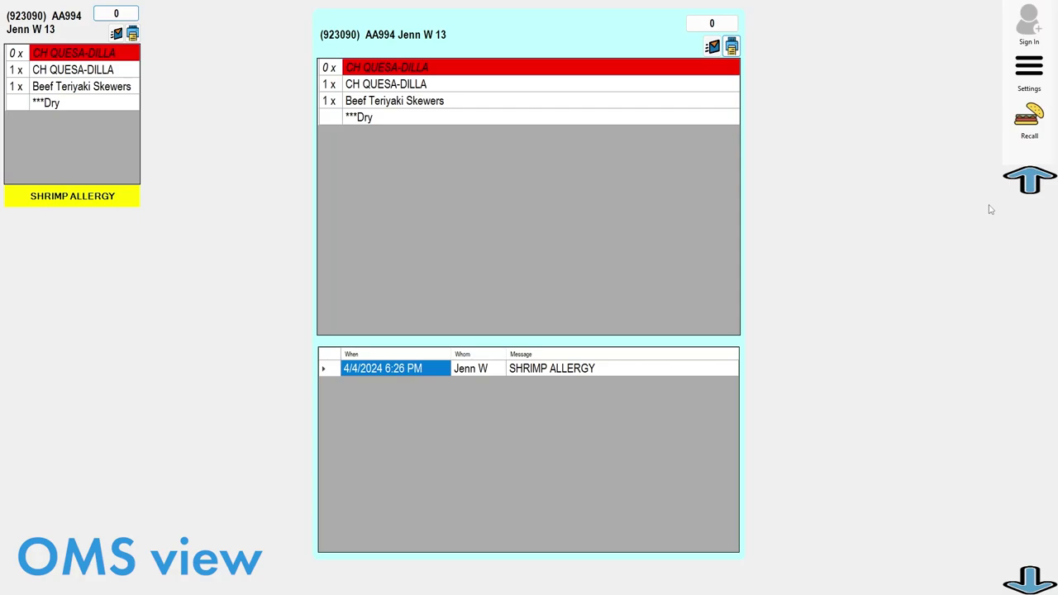
# Step: Close the enlarged AA994 ticket view
pyautogui.click(526, 35)
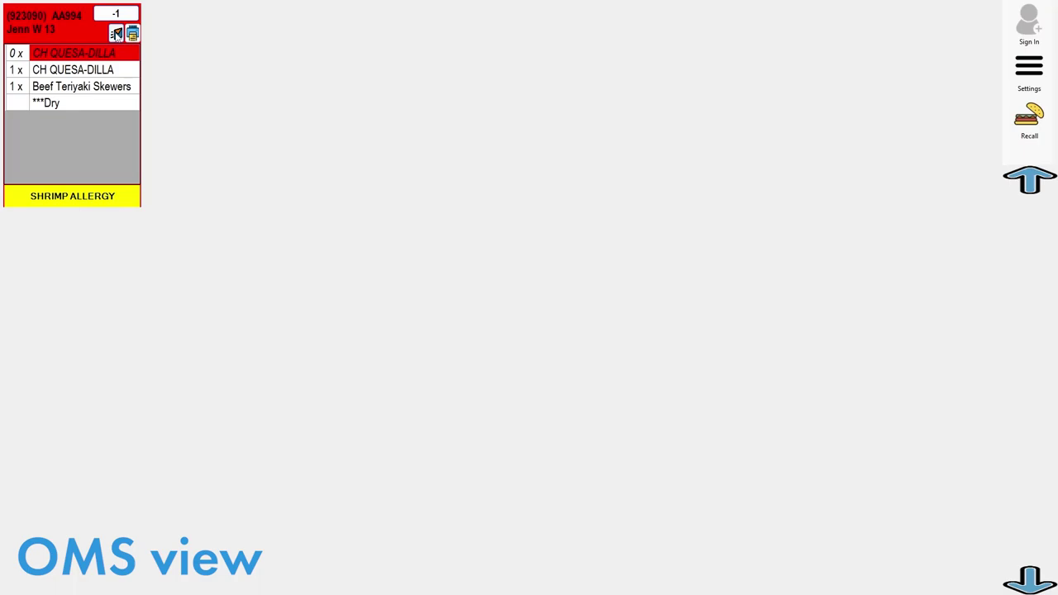
# Step: Write the reply 'got it' in order AA994's message log and send it
pyautogui.click(117, 33)
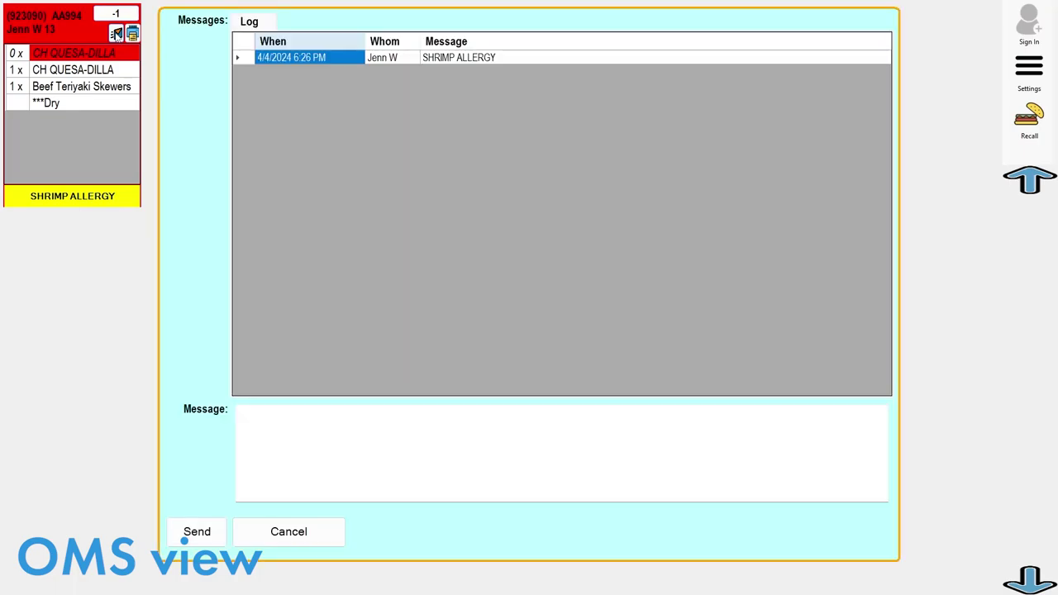
pyautogui.click(308, 429)
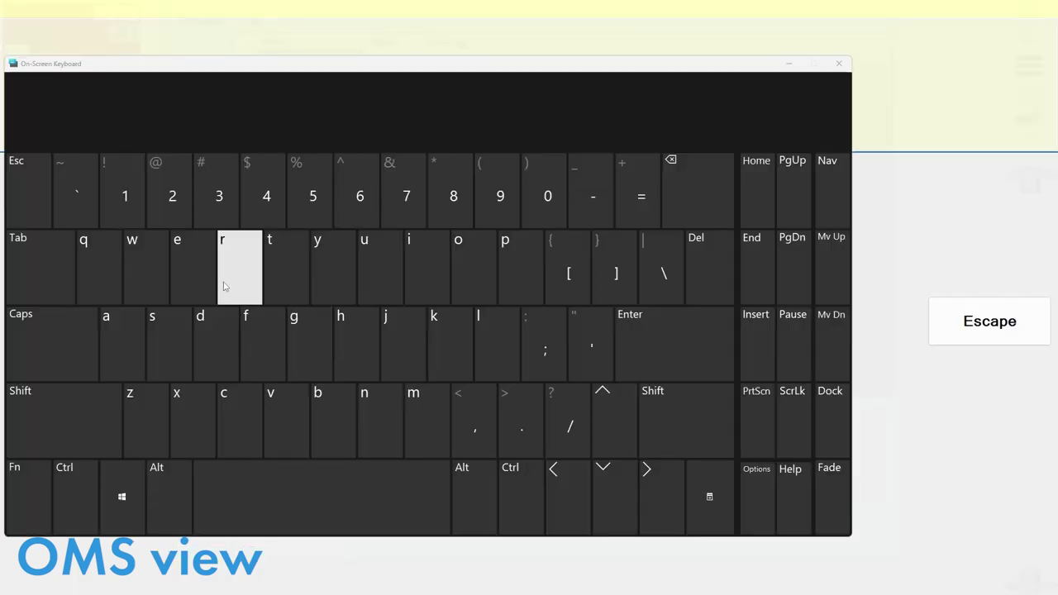
pyautogui.click(304, 353)
pyautogui.click(483, 270)
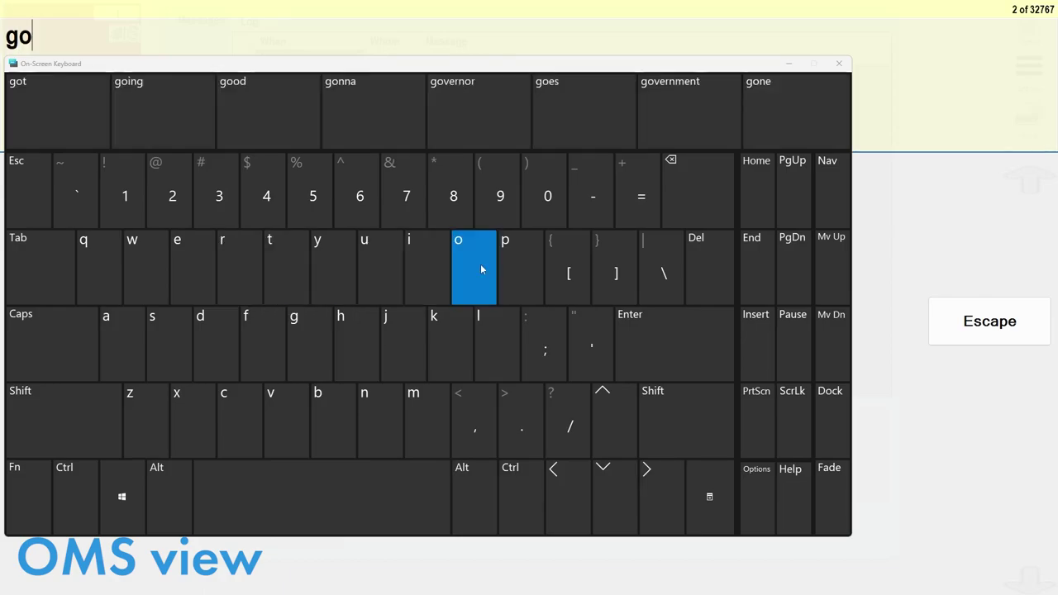
pyautogui.click(291, 245)
pyautogui.click(319, 488)
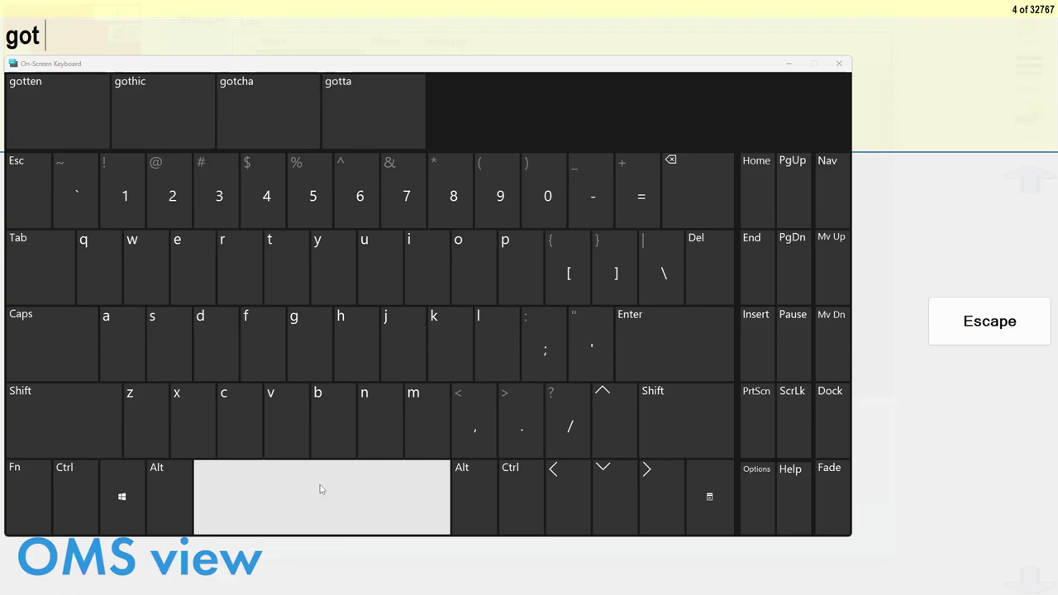
pyautogui.click(425, 279)
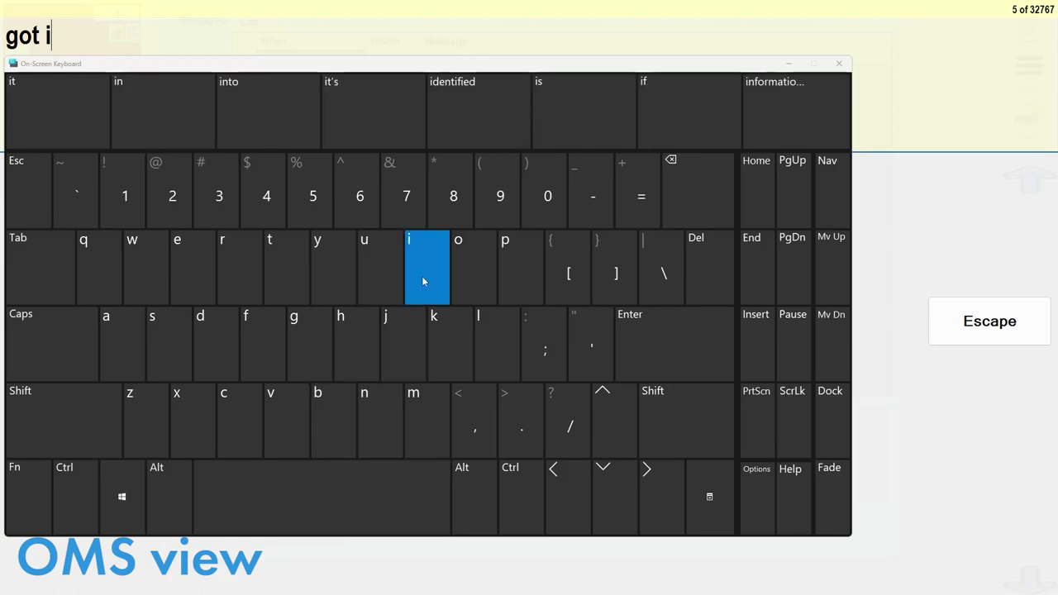
pyautogui.click(303, 258)
pyautogui.click(662, 357)
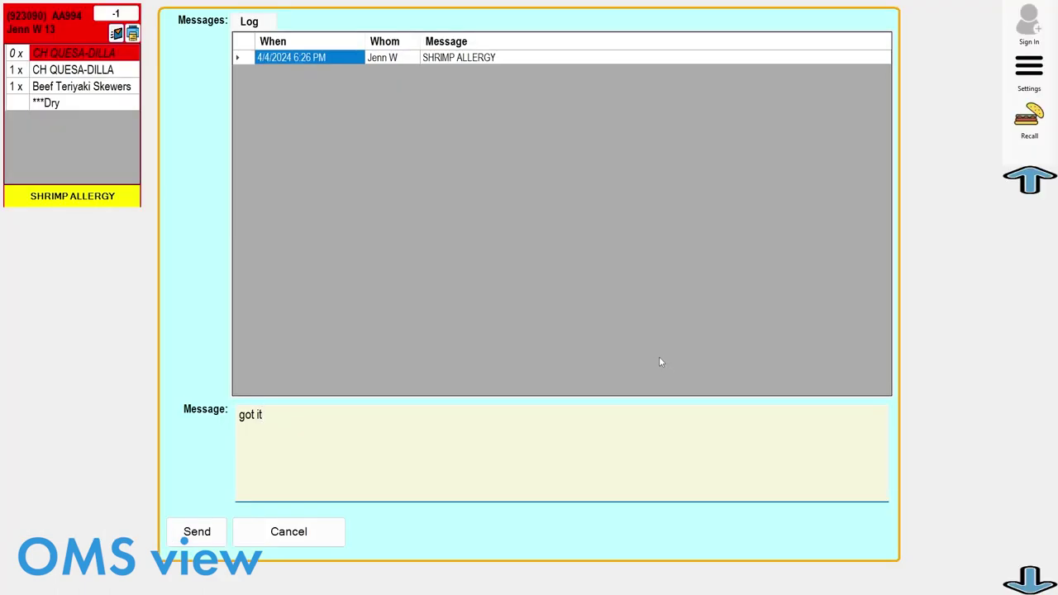
pyautogui.click(203, 529)
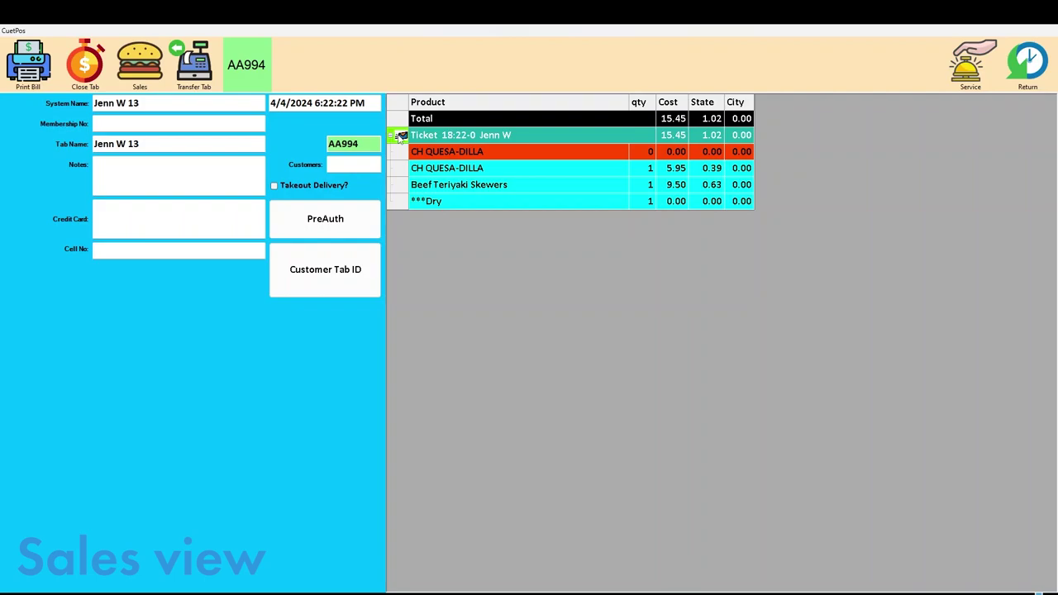
pyautogui.click(401, 136)
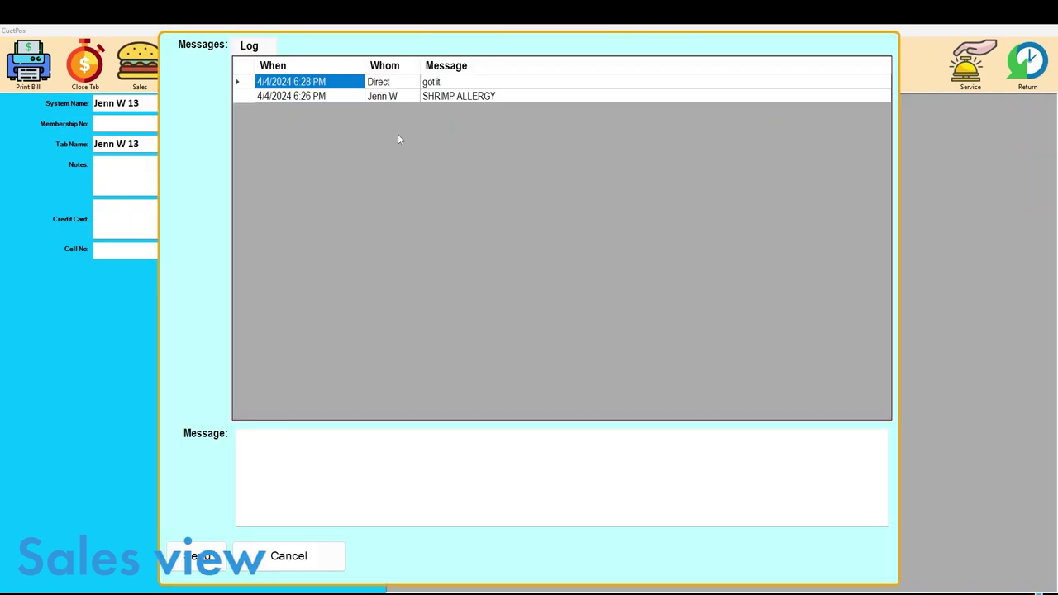
pyautogui.click(445, 88)
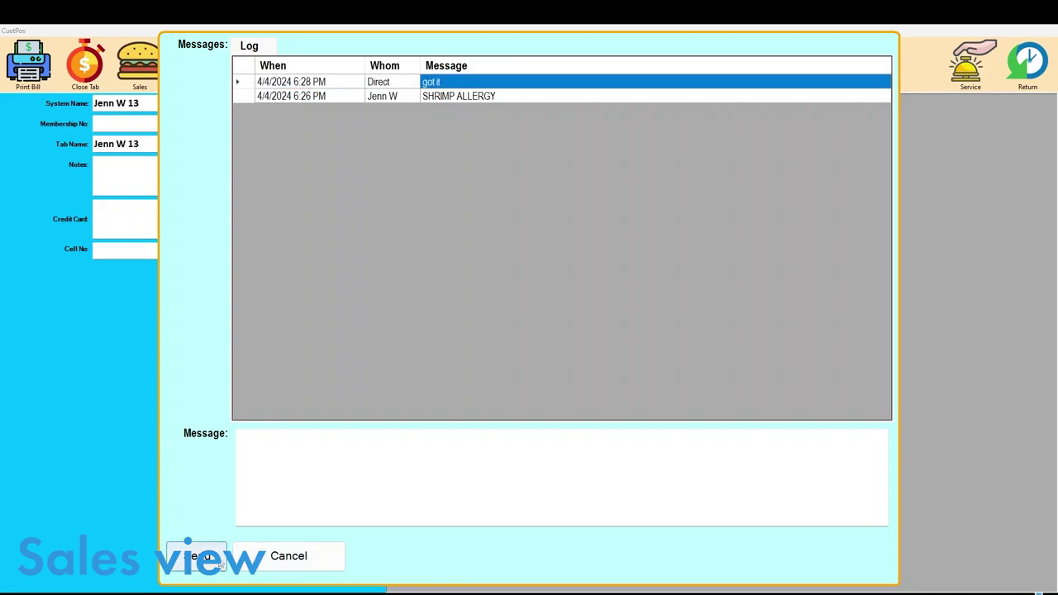
pyautogui.click(285, 557)
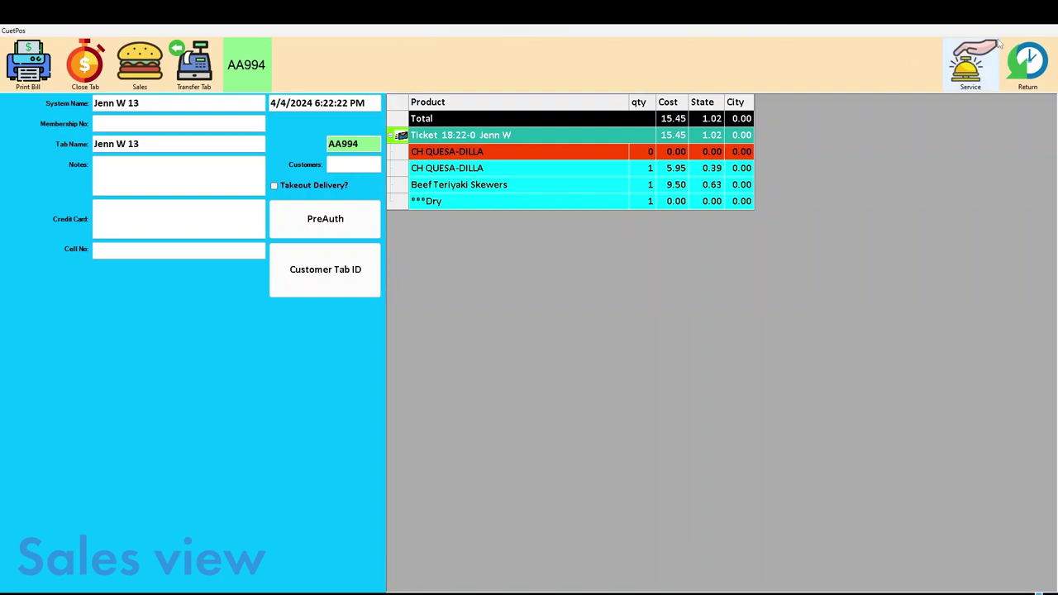
# Step: Set order AA994's OMS timer to 00 minutes
pyautogui.click(1028, 65)
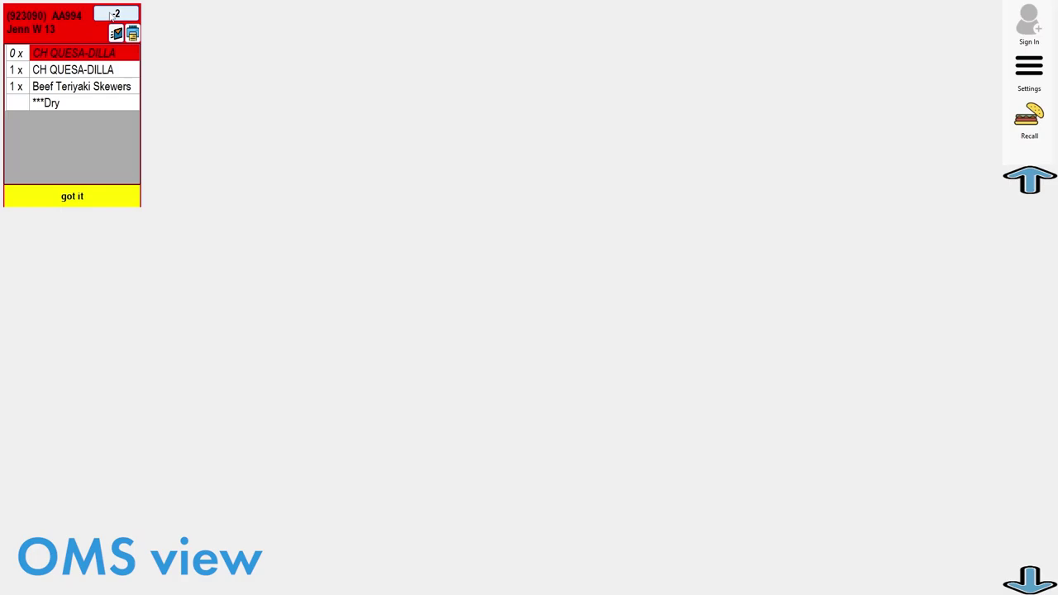
pyautogui.click(114, 15)
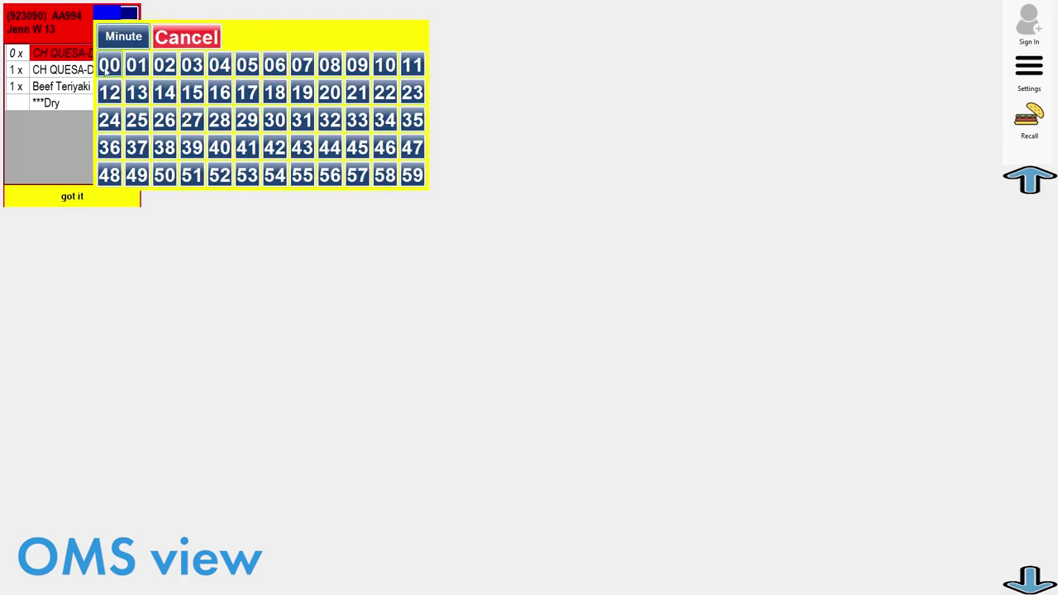
pyautogui.click(107, 69)
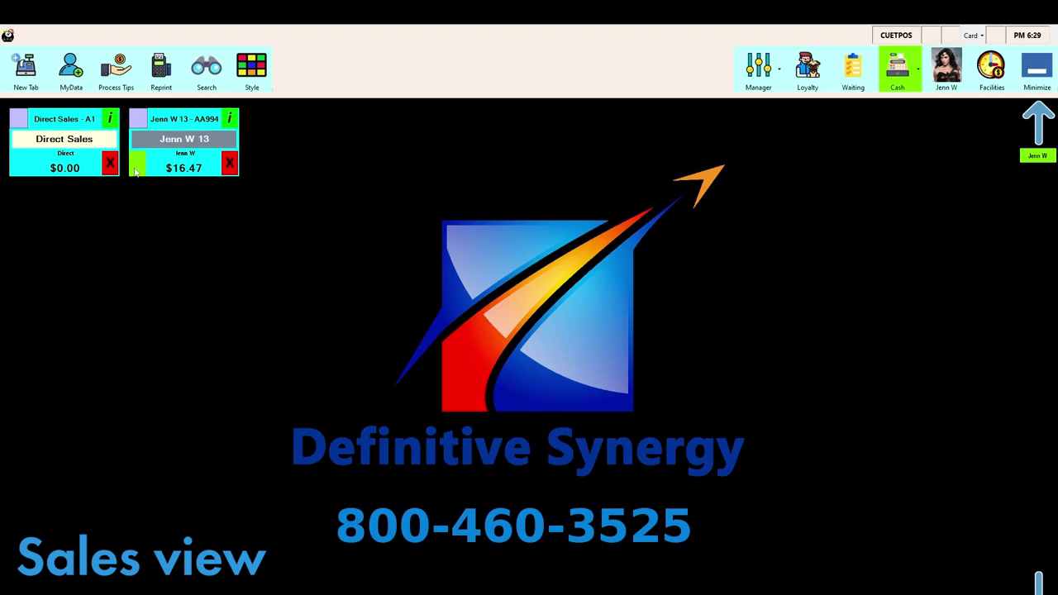
# Step: View the server's Order Status list, close it, and open tab AA994's details
pyautogui.click(1035, 159)
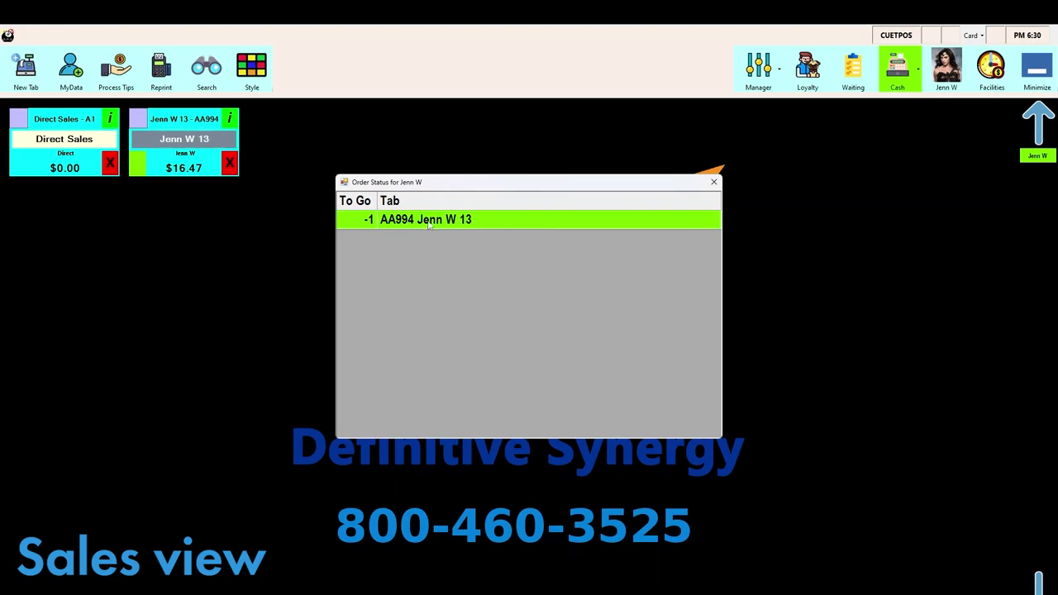
pyautogui.click(714, 183)
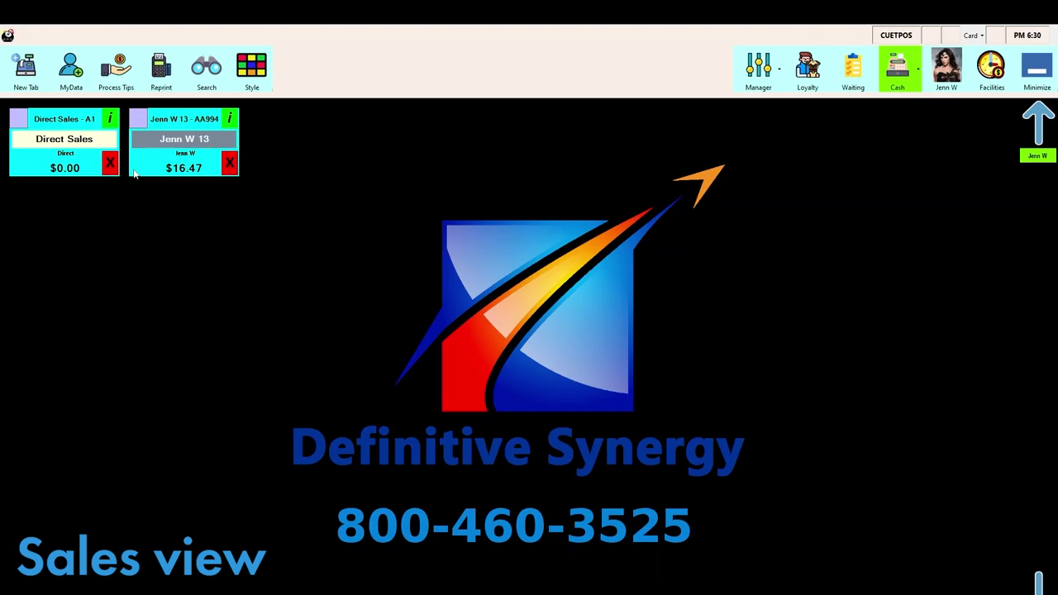
pyautogui.click(230, 120)
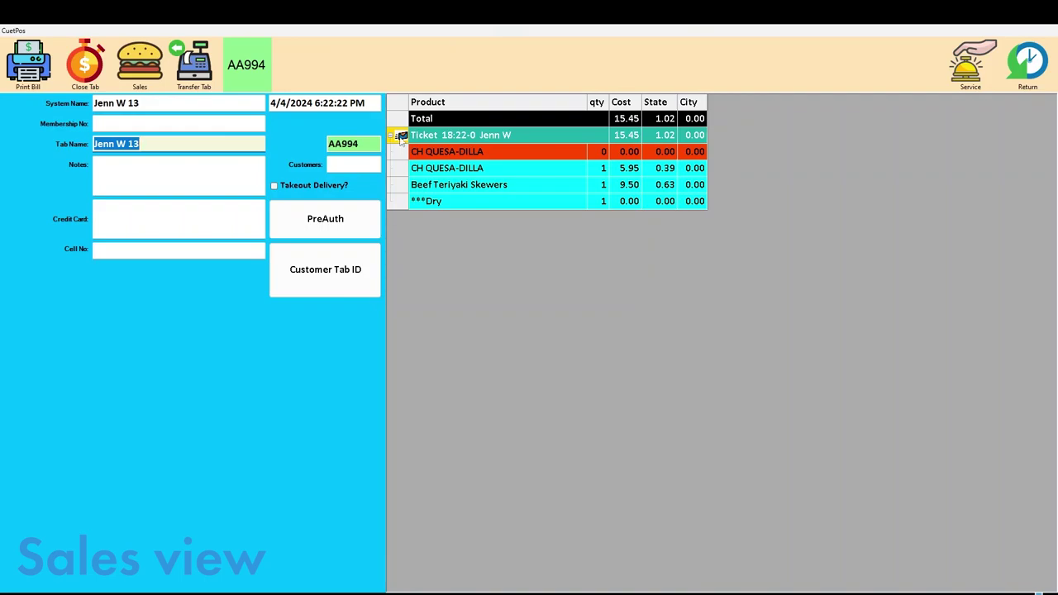
# Step: Enter a RECALL message in tab AA994's message log
pyautogui.click(401, 136)
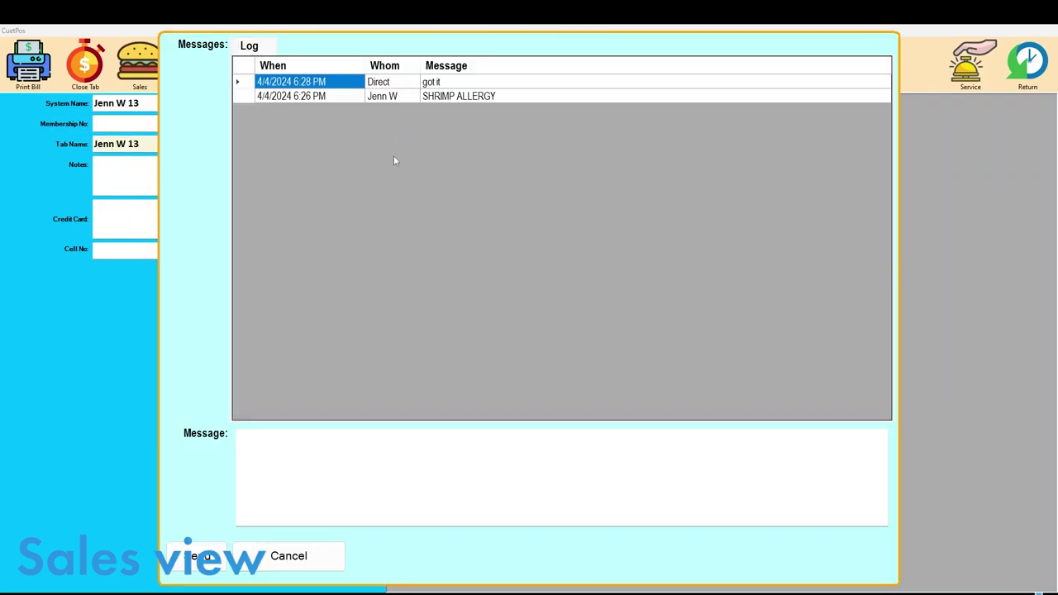
pyautogui.click(338, 435)
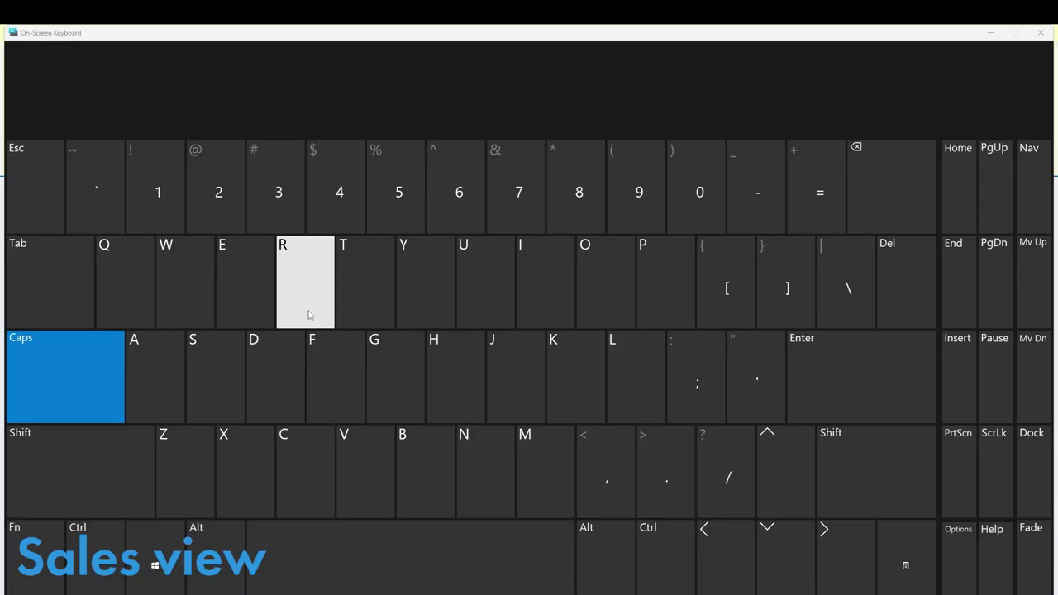
pyautogui.click(309, 315)
pyautogui.click(240, 291)
pyautogui.click(290, 477)
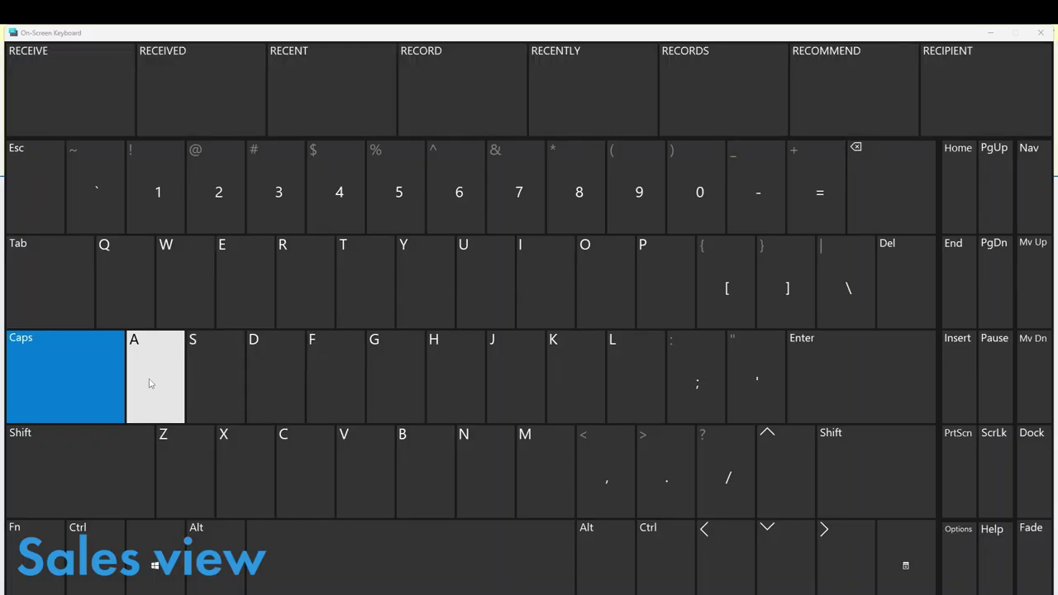
pyautogui.click(151, 383)
pyautogui.doubleClick(629, 376)
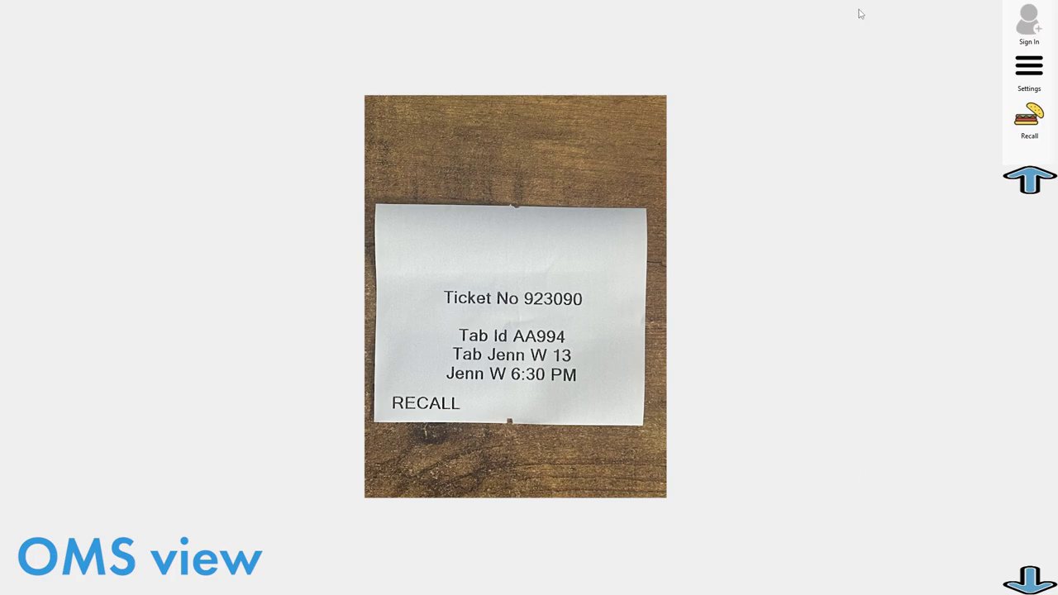
# Step: Recall closed tab AA994 onto the OMS screen and refire it with a 01-minute timer
pyautogui.click(1047, 128)
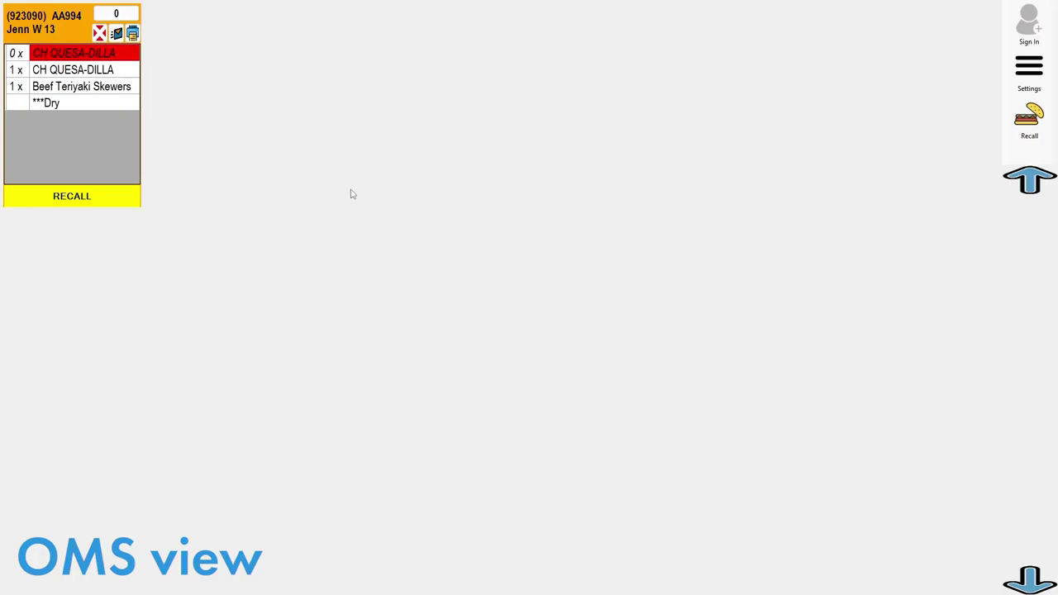
pyautogui.click(115, 14)
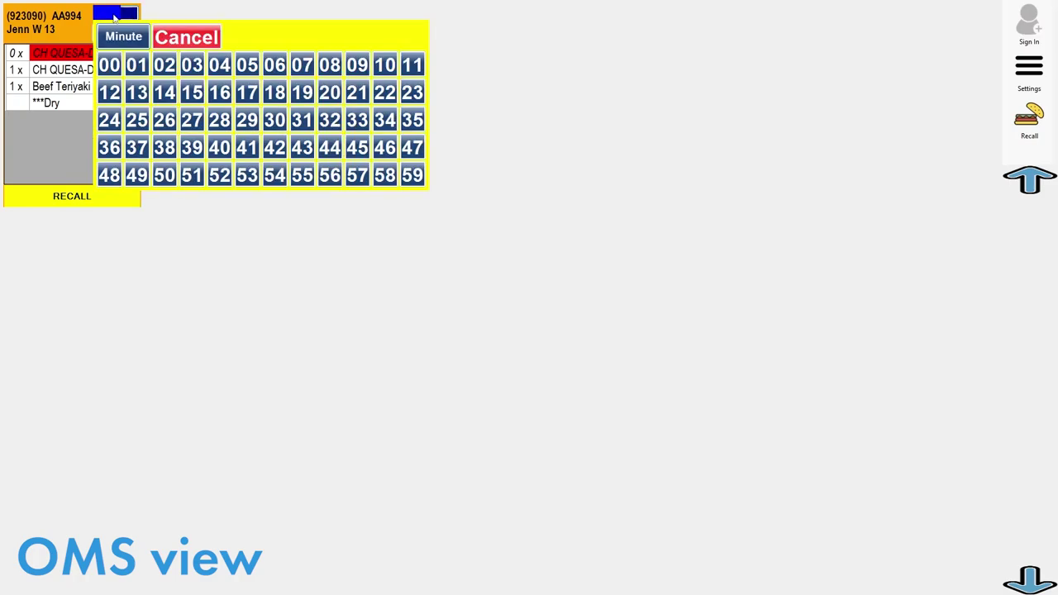
pyautogui.click(136, 65)
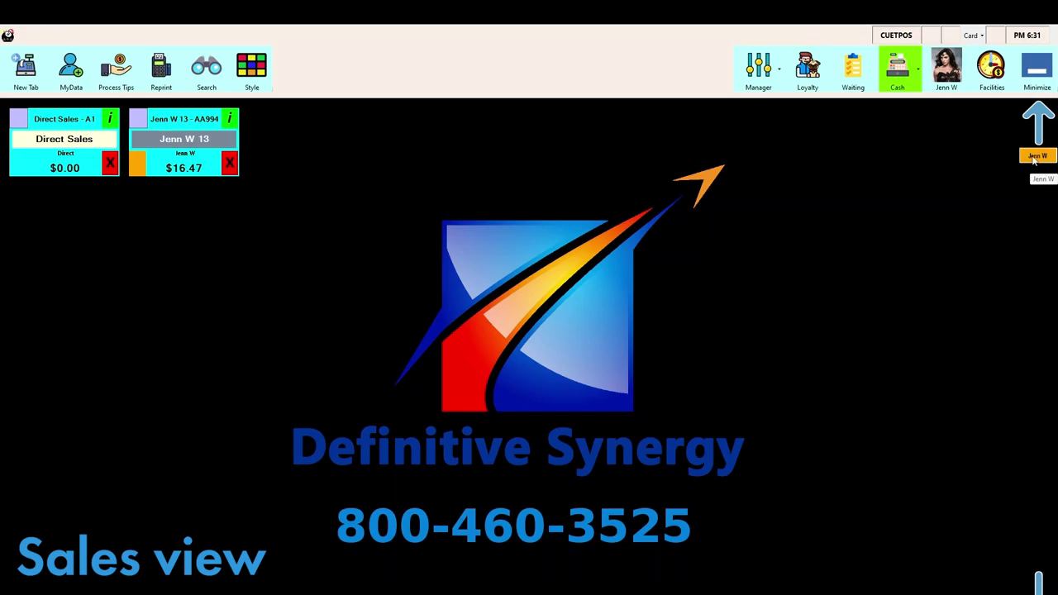
# Step: Clear tab AA994's orange kitchen status on the sales view so it turns green
pyautogui.click(138, 165)
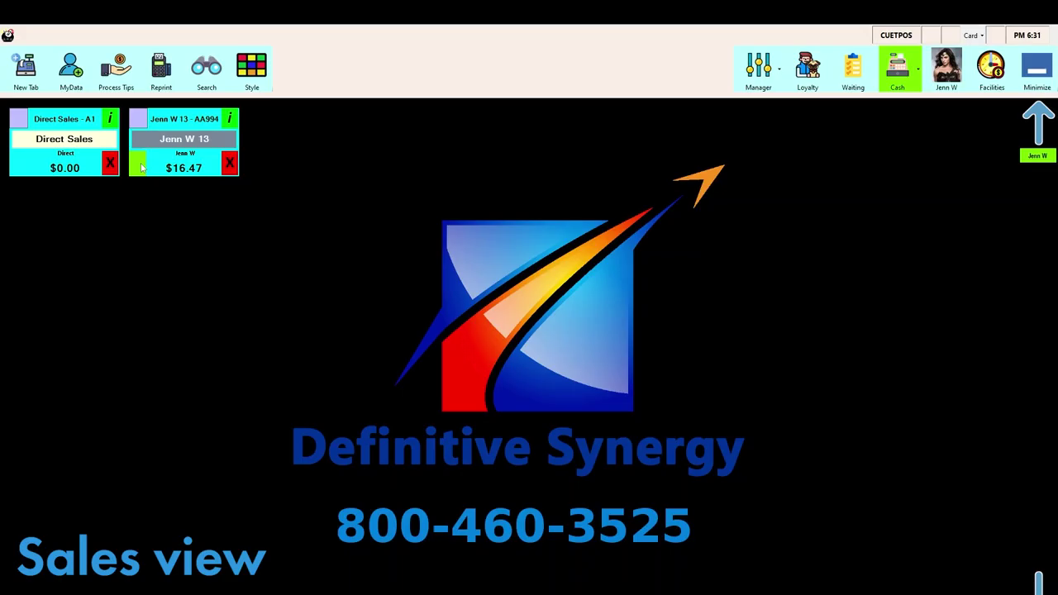